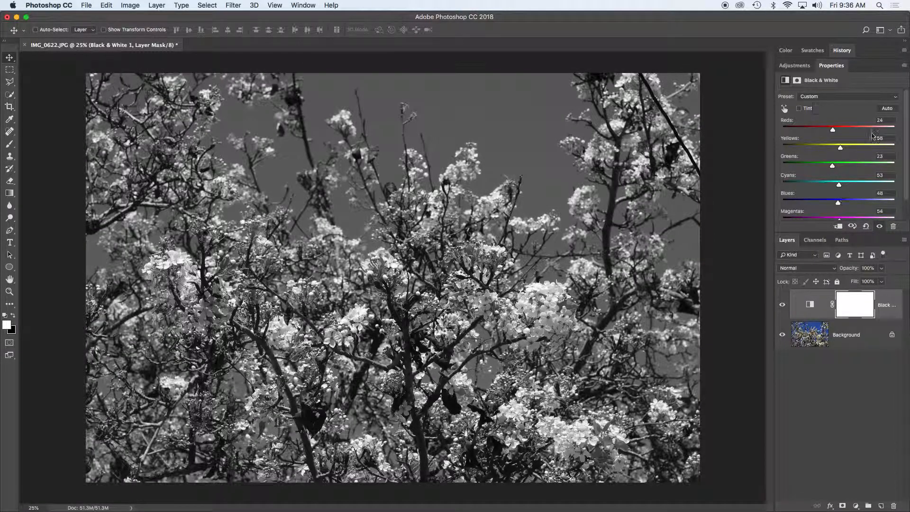
Set the Black & White adjustment's preset to Default.
click(860, 97)
click(825, 9)
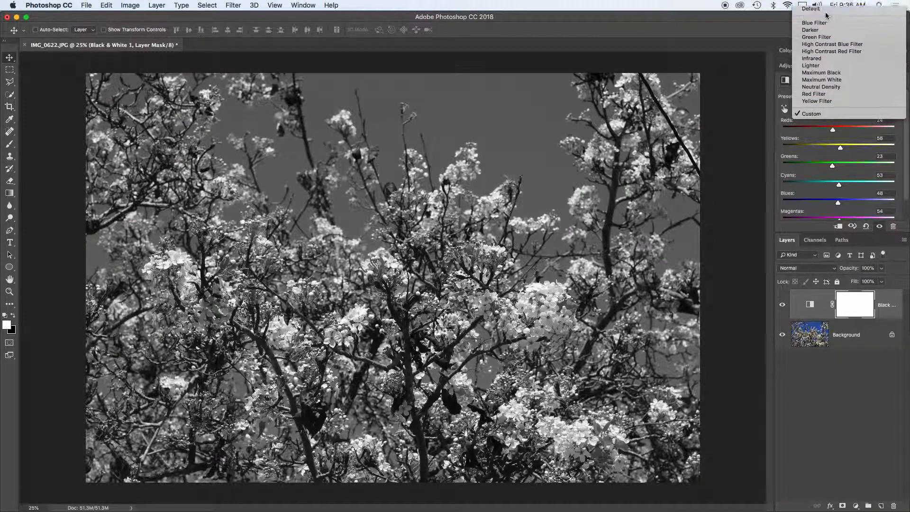
Add a Hue/Saturation adjustment layer with Colorize enabled and shift its hue to purple.
click(800, 68)
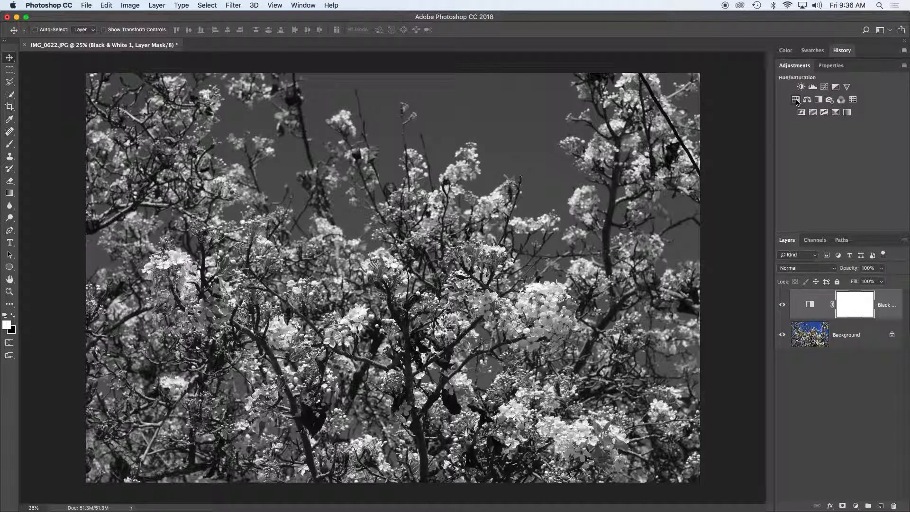
click(797, 100)
click(830, 177)
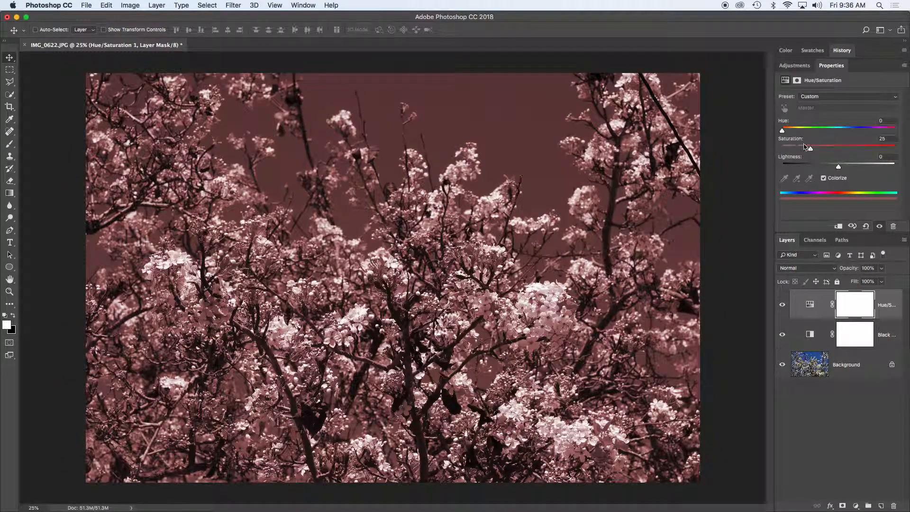
drag(783, 131, 873, 136)
Invert the purple layer's mask to black and draw a Foreground to Background linear gradient on it from the image's upper edge to about mid-height.
click(853, 309)
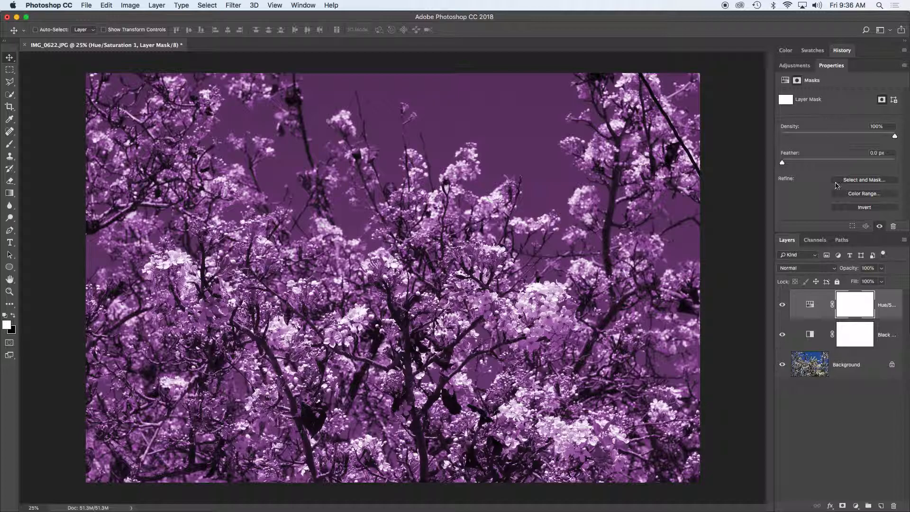
click(865, 209)
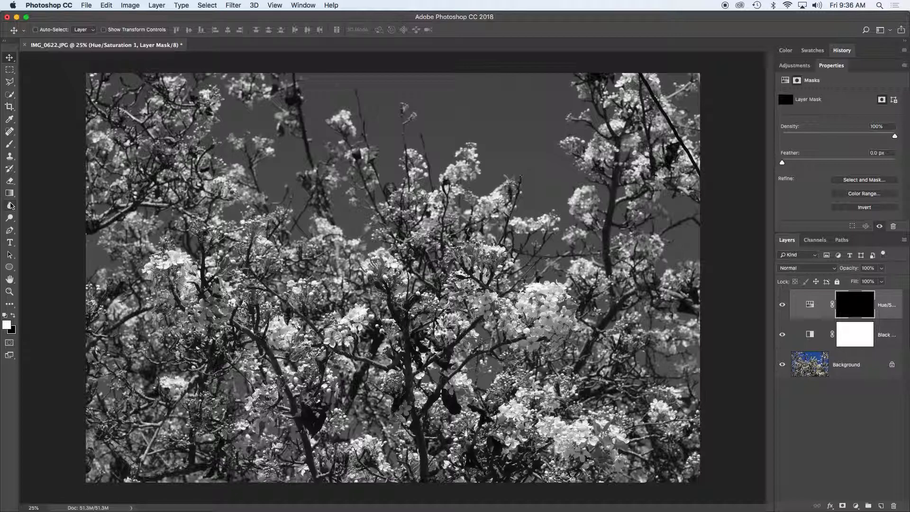
click(10, 193)
click(70, 30)
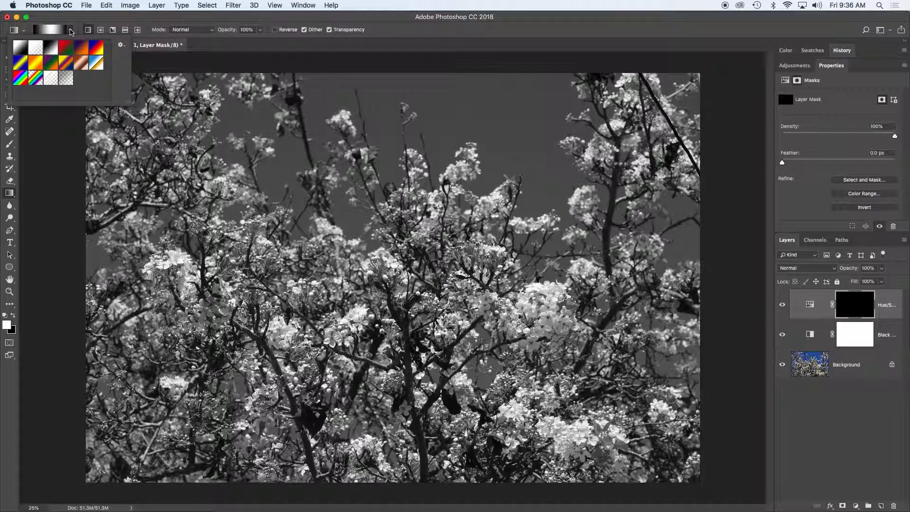
click(21, 51)
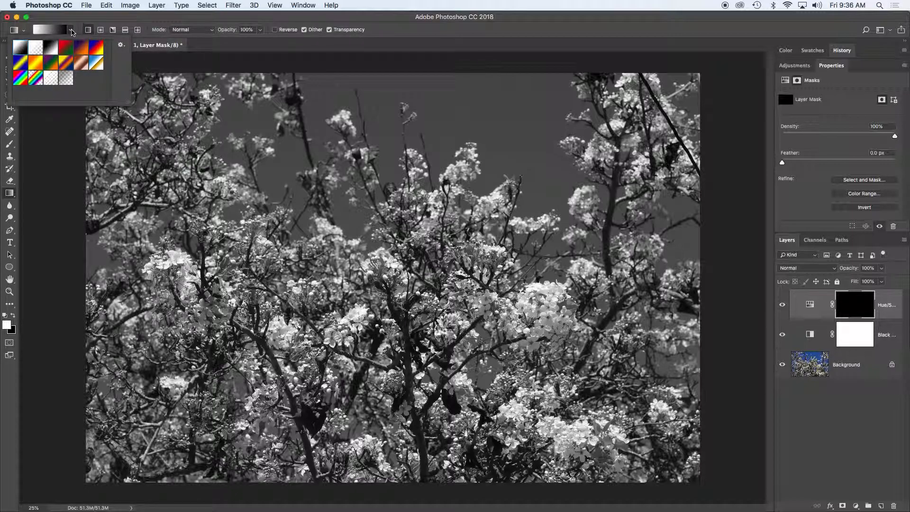
click(71, 30)
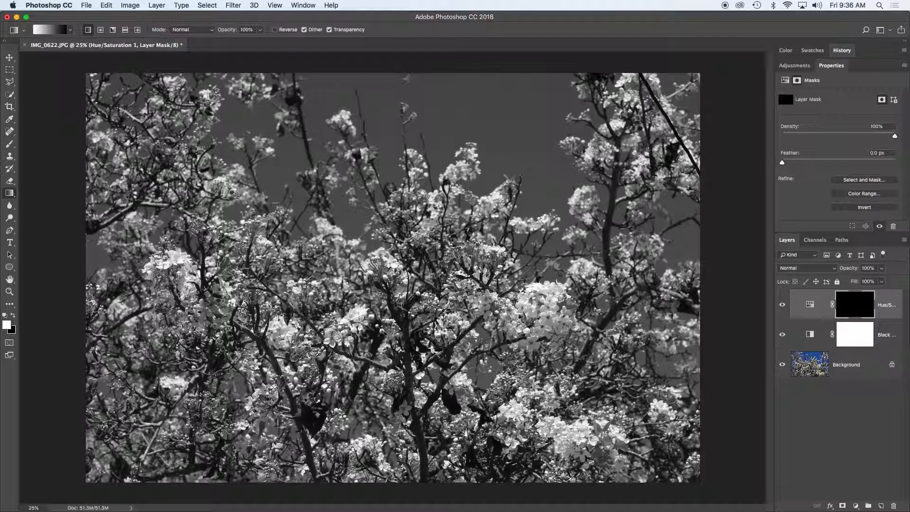
drag(405, 77, 410, 270)
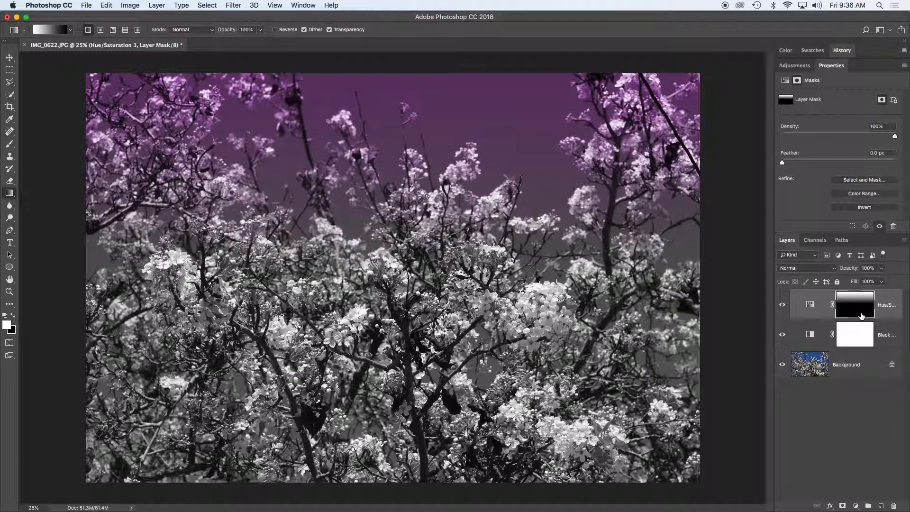
drag(499, 78, 507, 247)
Add a second Hue/Saturation adjustment layer with Colorize enabled, saturation 39 and a blue hue of 237.
click(795, 67)
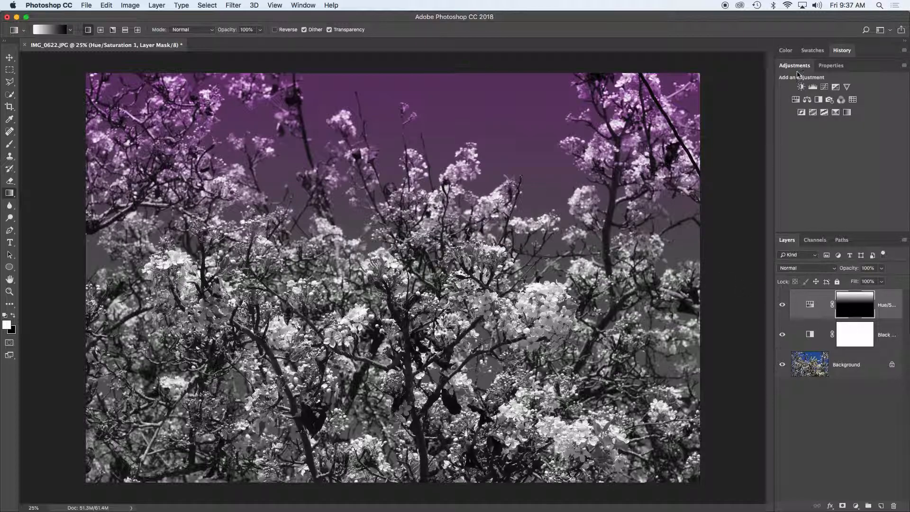
click(795, 103)
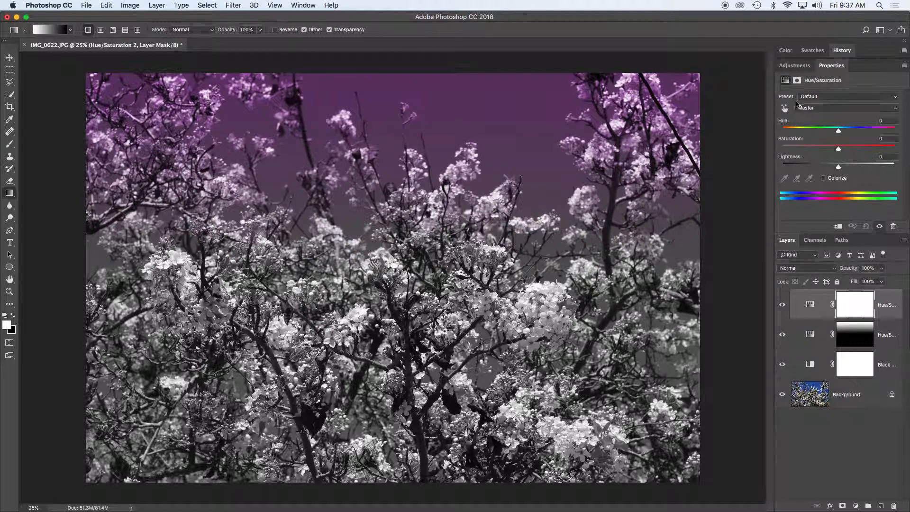
click(825, 179)
drag(811, 148, 825, 153)
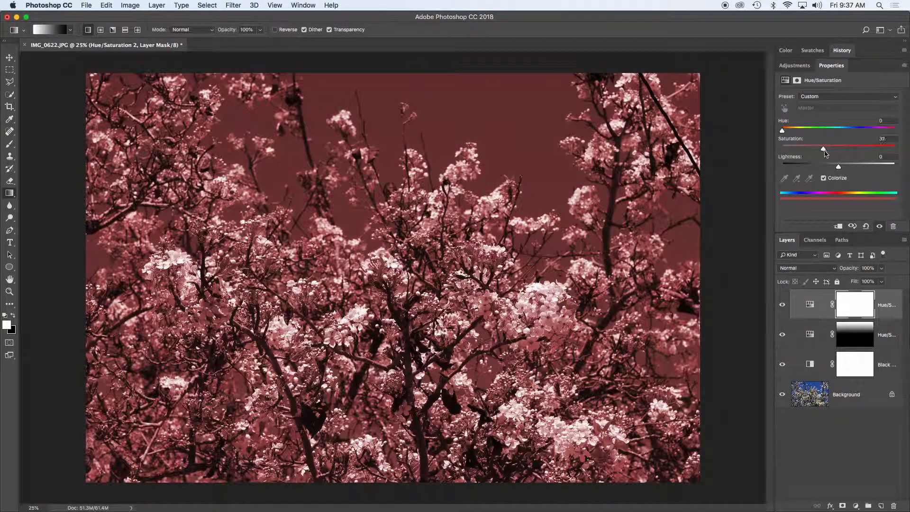
drag(783, 131, 857, 142)
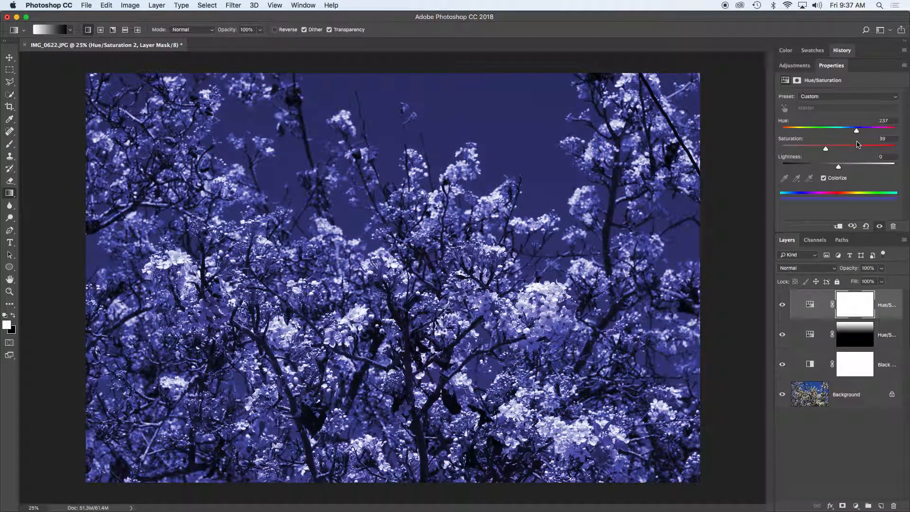
Invert the blue layer's mask and fill it with black in Normal mode at 100% opacity.
click(855, 306)
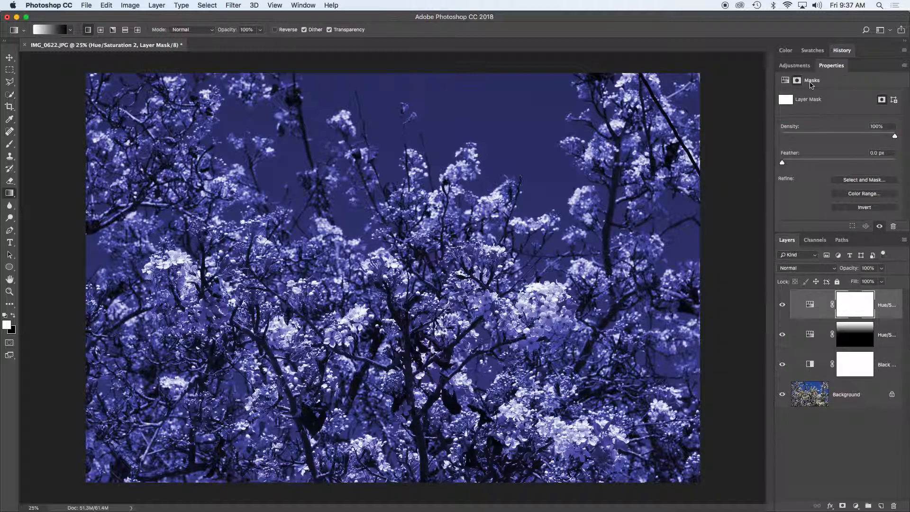
click(859, 208)
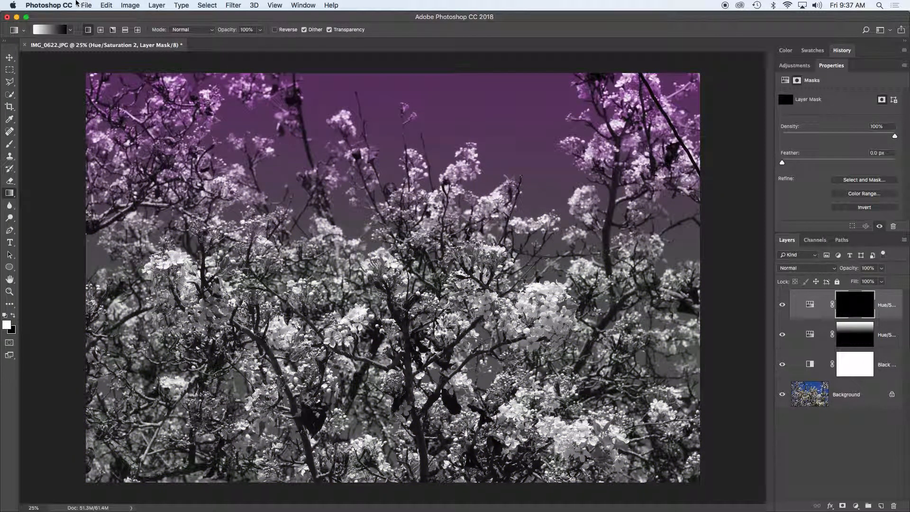
click(106, 5)
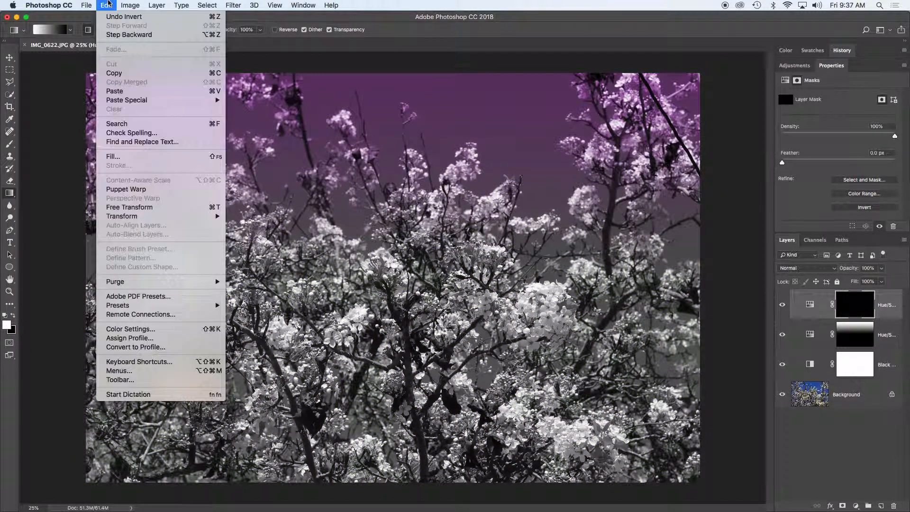
click(113, 157)
click(441, 206)
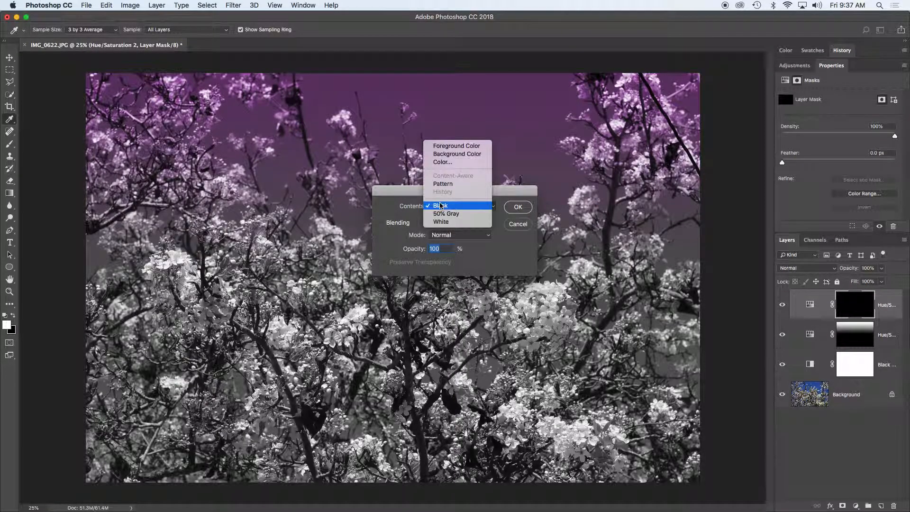
click(441, 206)
click(518, 208)
Try a white-to-black linear gradient through the middle of the blue layer's mask and undo it.
key(g)
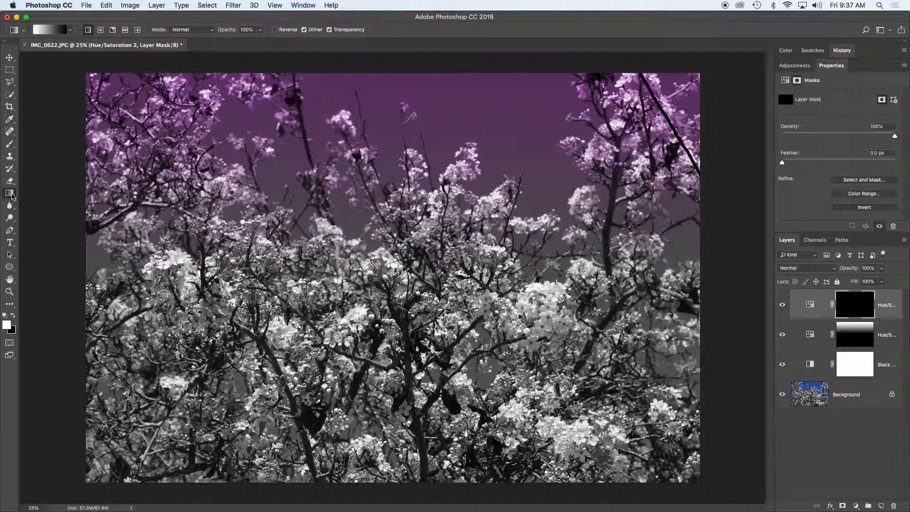
drag(361, 234, 362, 359)
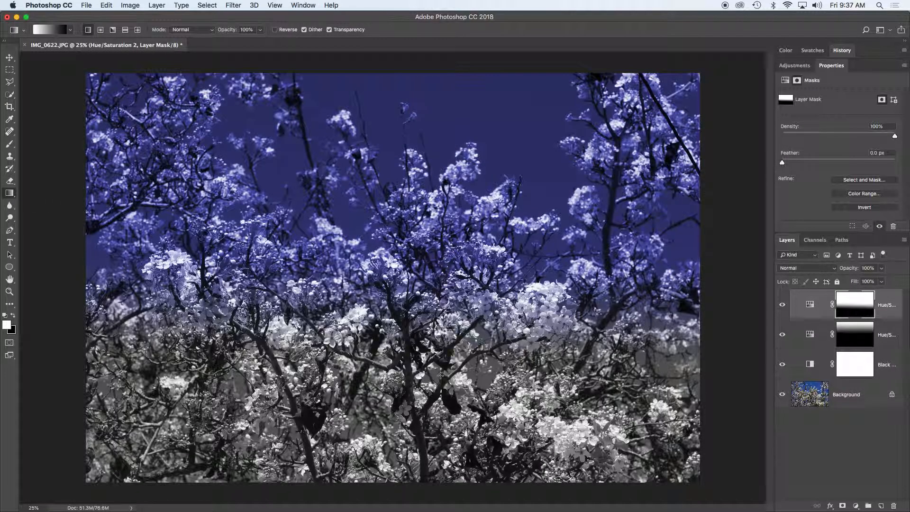
key(super+z)
Edit the Foreground to Background gradient, adding a second white color stop near the middle.
click(69, 31)
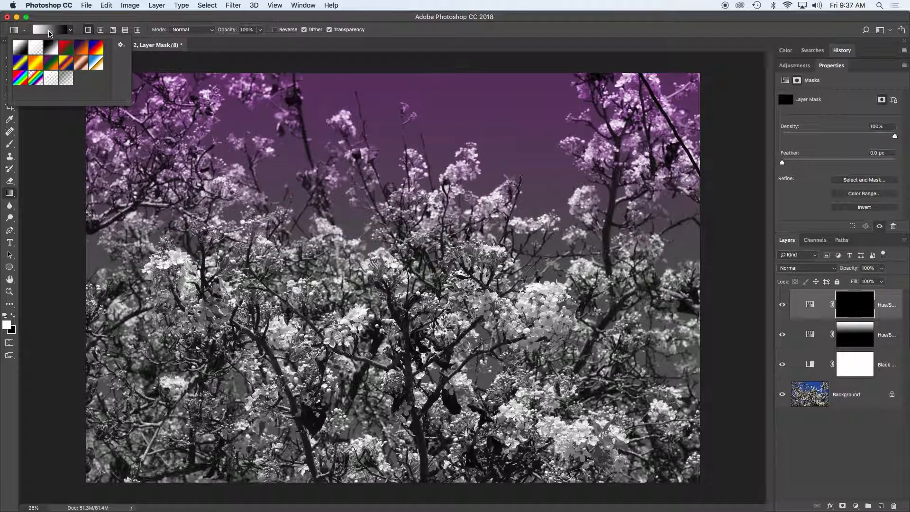
click(50, 32)
click(51, 32)
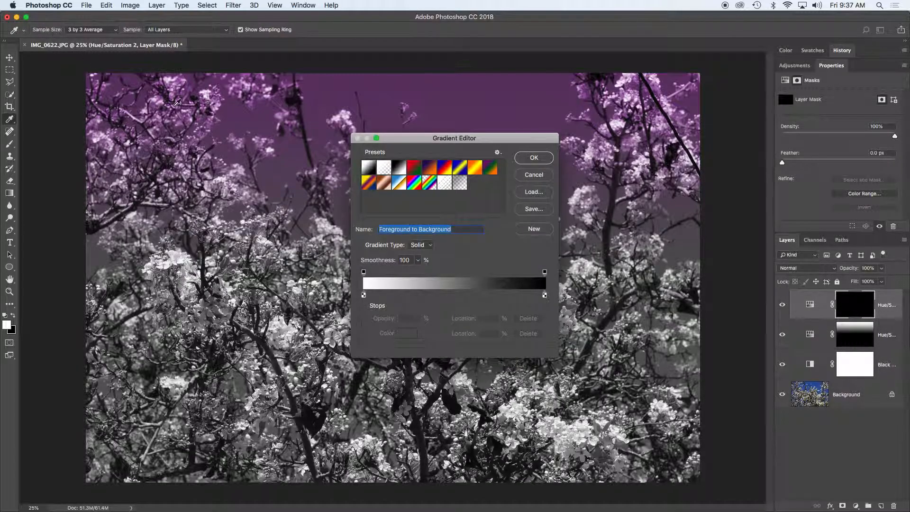
click(364, 296)
drag(364, 295, 445, 296)
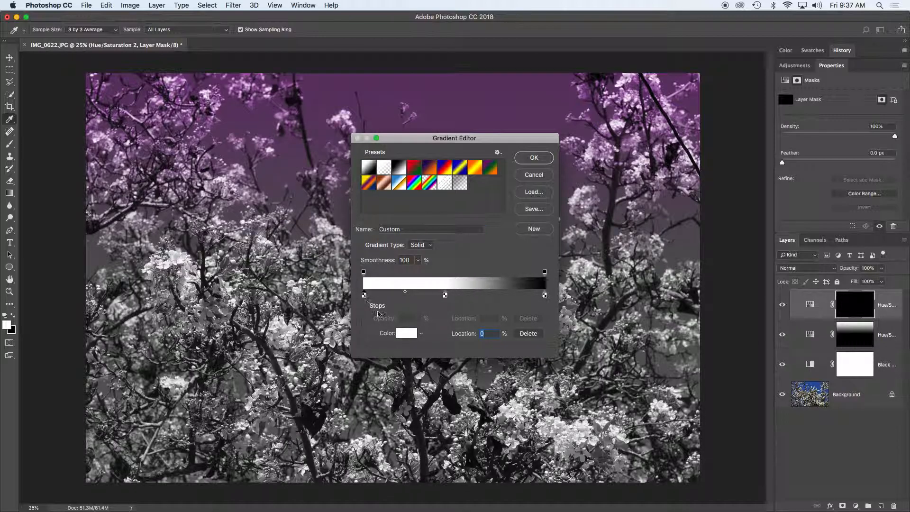
Change the gradient's starting color stop to black (000000).
click(406, 332)
click(378, 301)
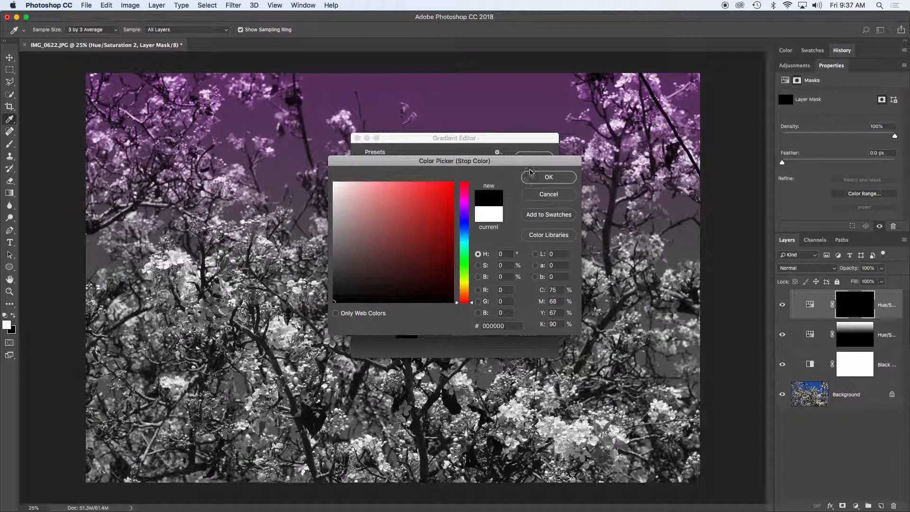
click(532, 175)
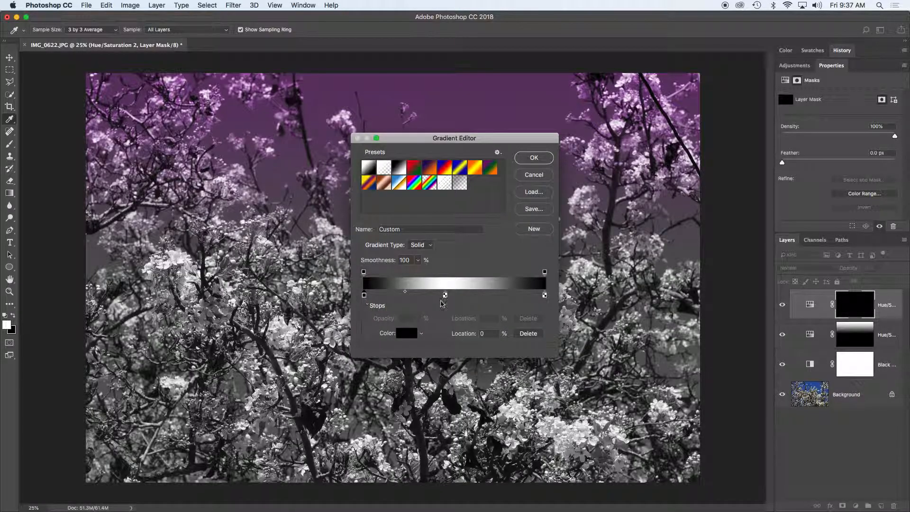
Move the gradient's white stop to location 48% and draw the black-white-black gradient vertically across the middle of the blue layer's mask.
click(364, 297)
click(445, 296)
click(546, 297)
drag(446, 296, 451, 296)
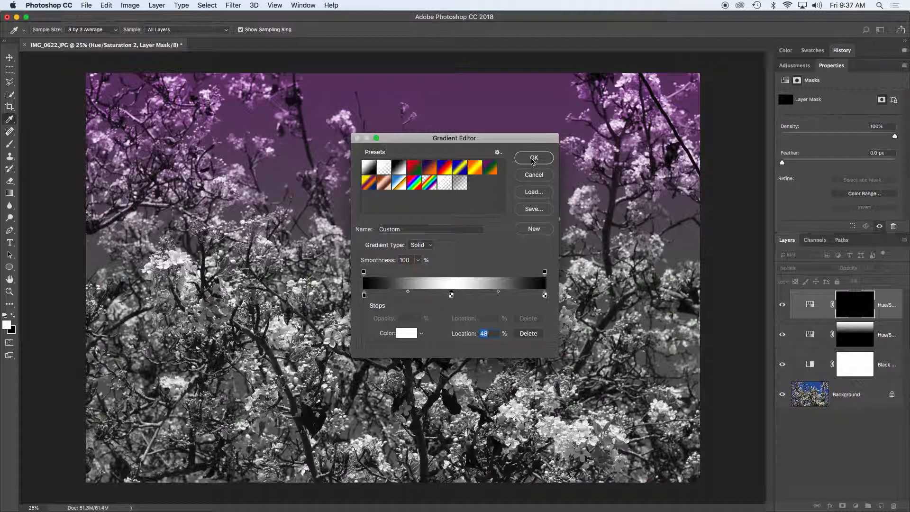
click(533, 159)
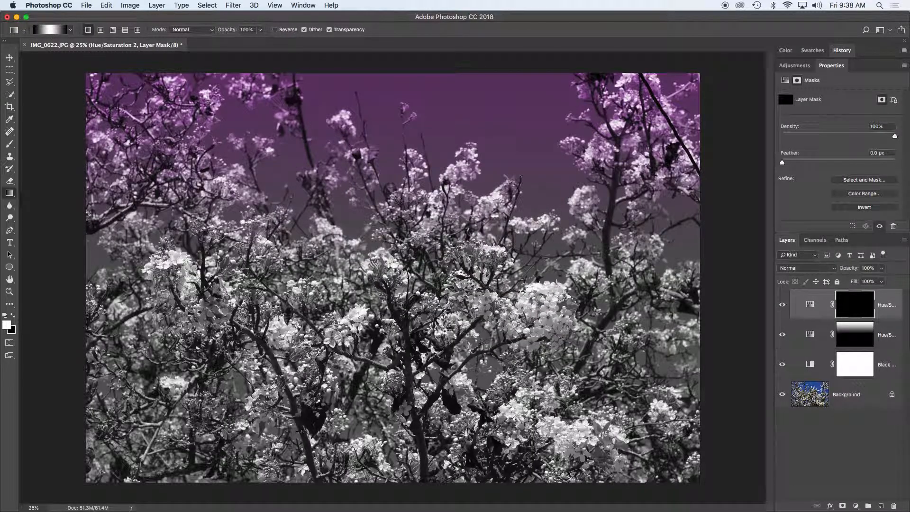
drag(393, 193, 401, 340)
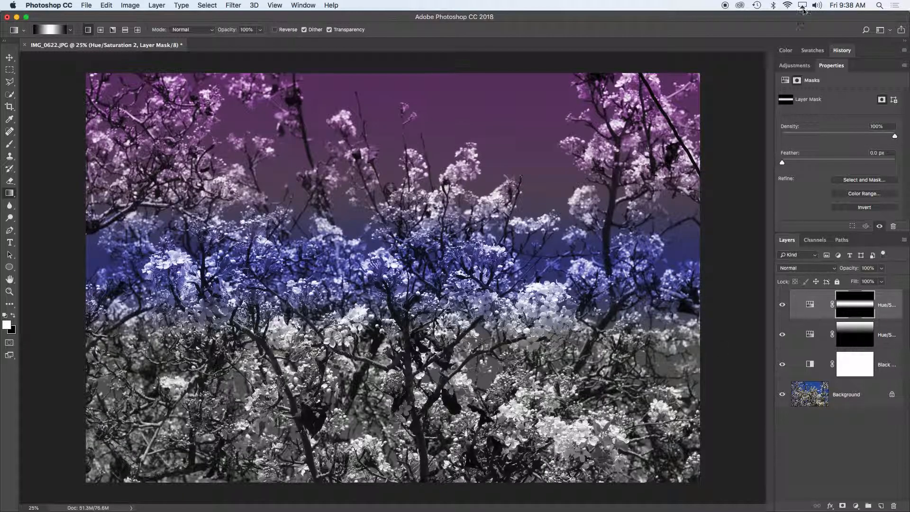
Add a third Hue/Saturation adjustment layer with Colorize enabled, saturation 42 and a teal hue of about 171.
click(800, 65)
click(796, 105)
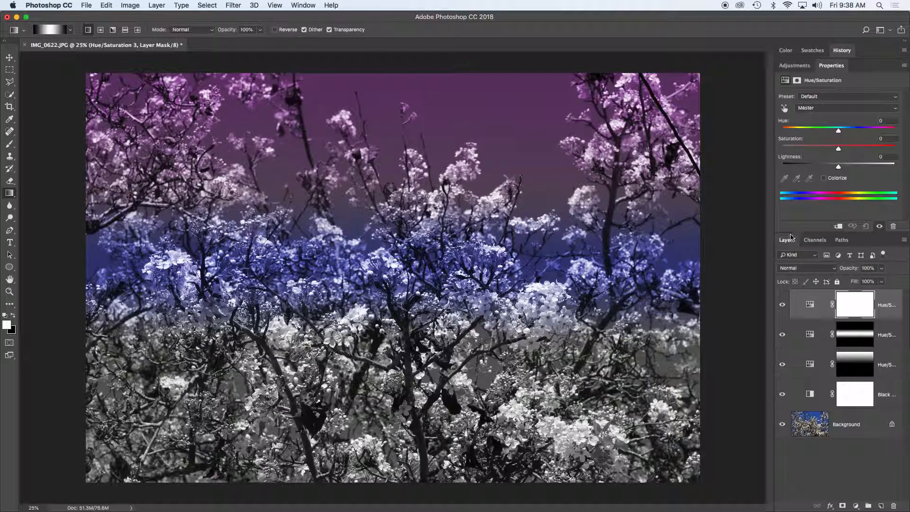
click(824, 178)
drag(811, 148, 830, 151)
drag(782, 131, 840, 138)
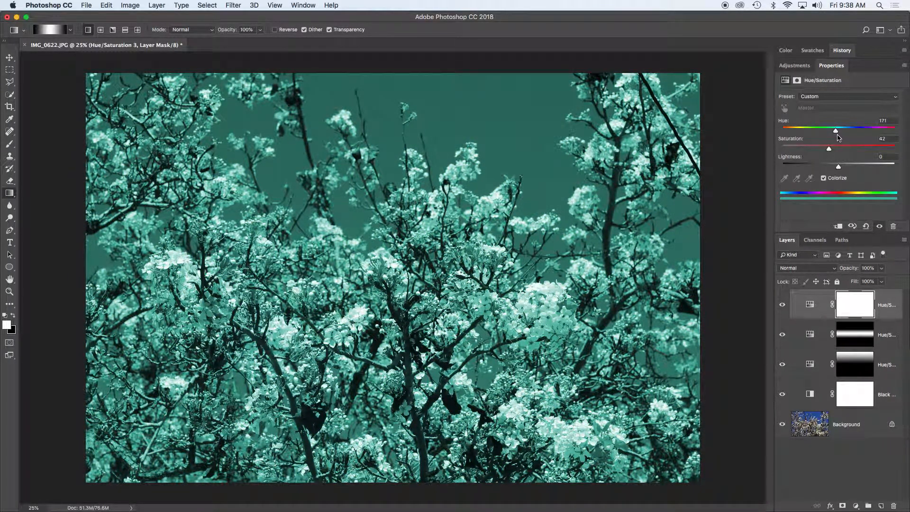
Invert the teal layer's mask to black and draw a short vertical black-white-black gradient on it below the blue band.
click(852, 307)
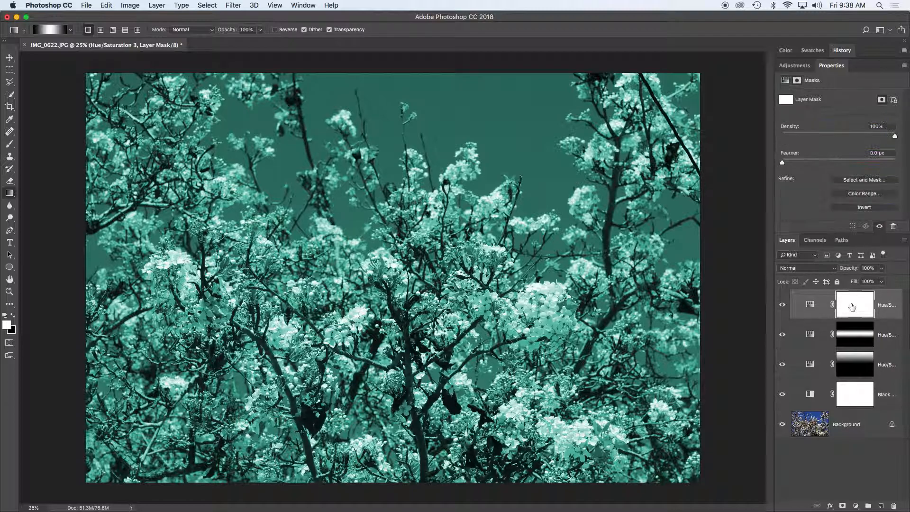
click(864, 208)
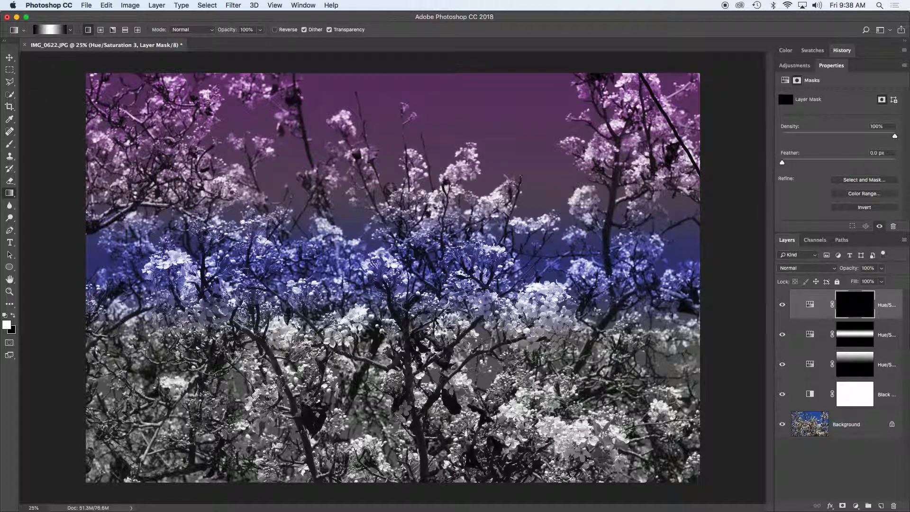
drag(403, 361, 403, 414)
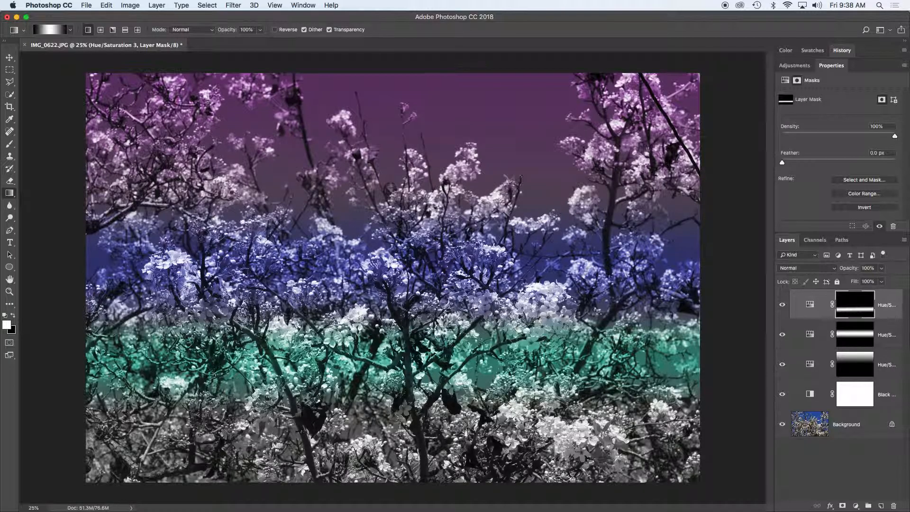
Select the image area below the blue band with a rectangular marquee and redraw a taller vertical gradient in it on the teal layer's mask.
click(10, 70)
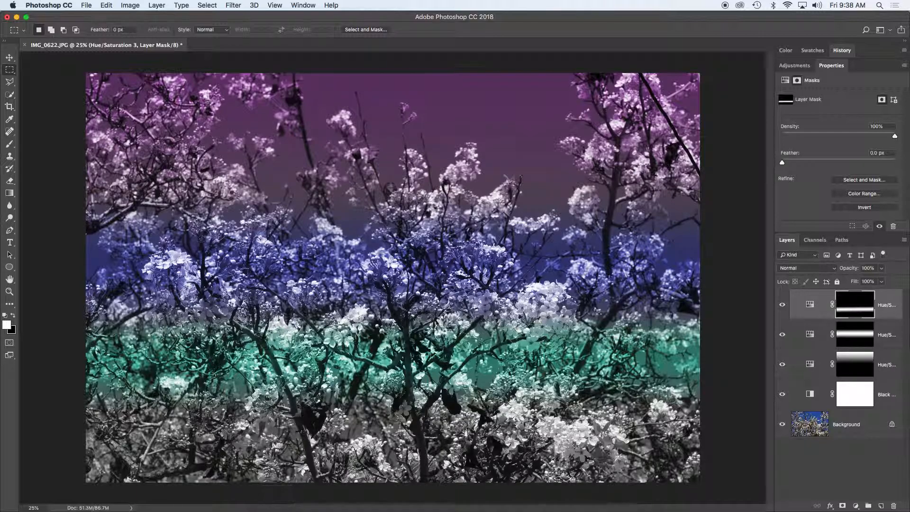
drag(61, 390, 768, 511)
click(431, 432)
drag(63, 317, 806, 498)
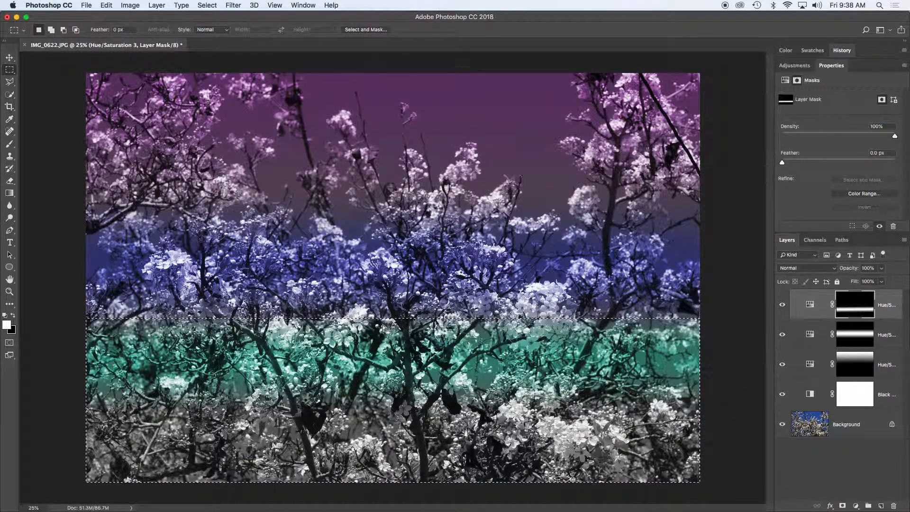
key(g)
drag(377, 341, 378, 454)
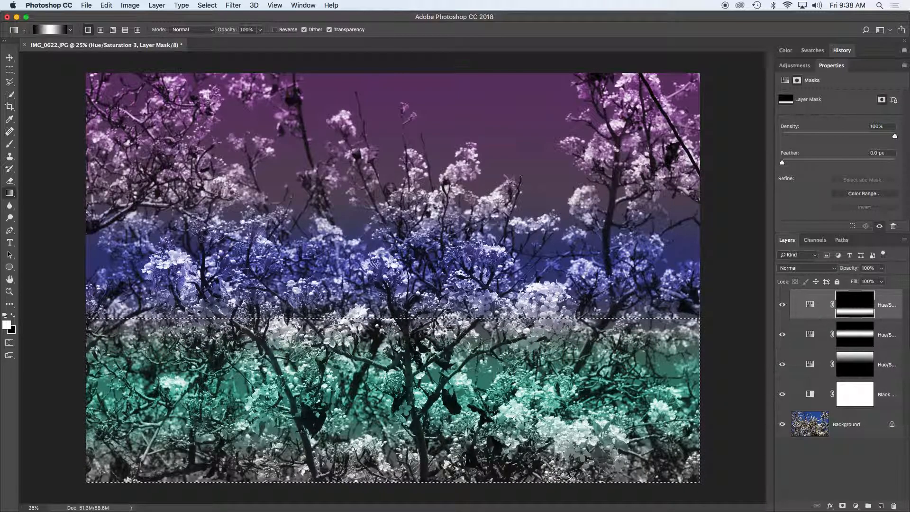
Replace the selection with a full-width rectangular marquee between the blue and teal bands, and add a fourth Hue/Saturation adjustment layer.
click(206, 5)
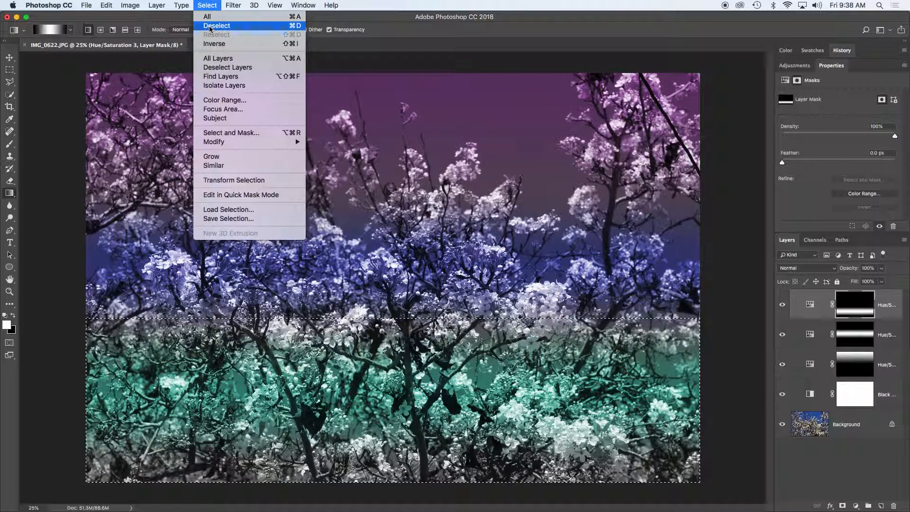
click(206, 26)
click(9, 70)
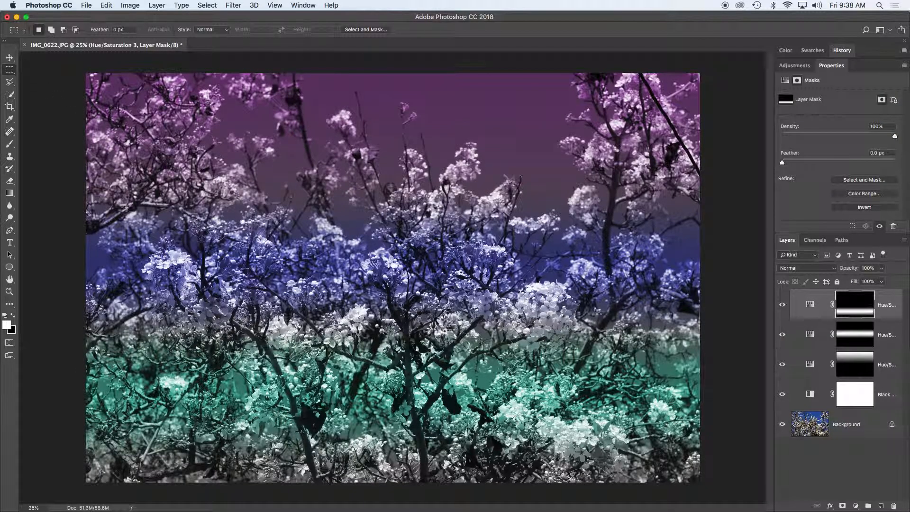
drag(85, 288, 797, 353)
click(795, 65)
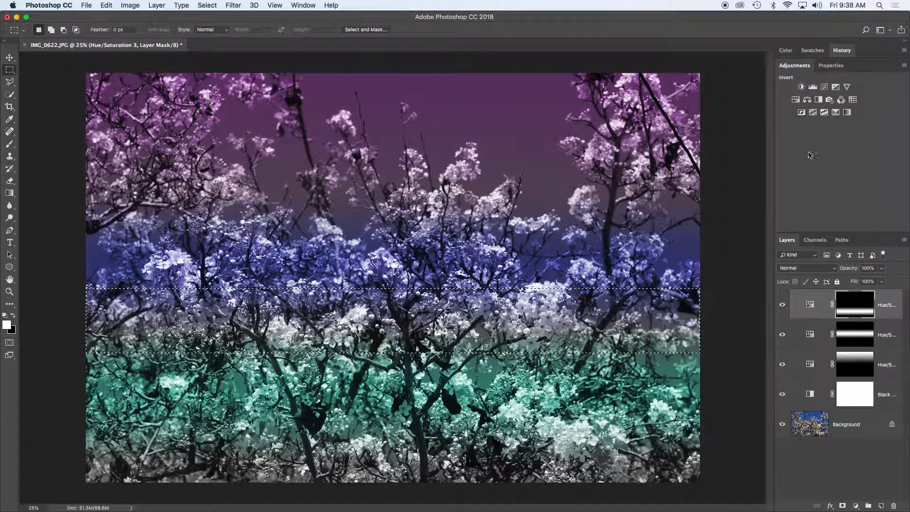
click(796, 99)
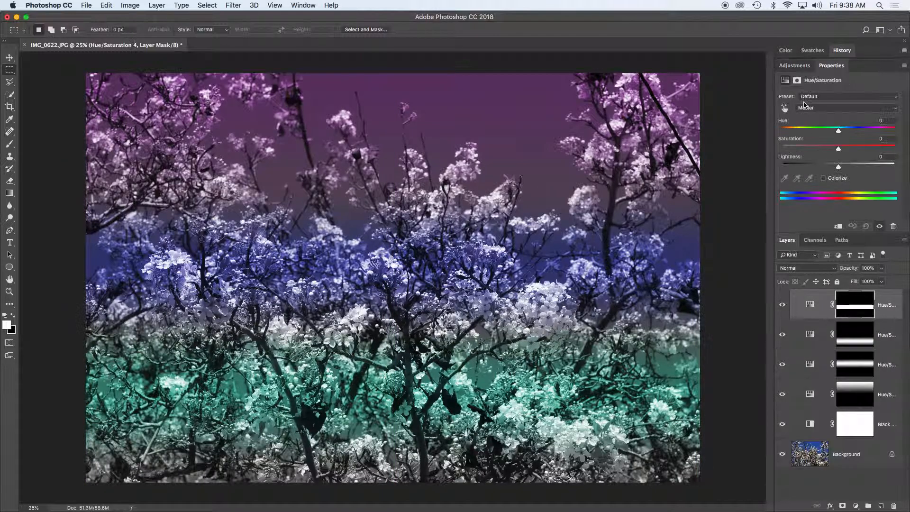
Load the new layer's mask as a selection and colorize the strip with hue 228 and saturation 62.
click(854, 309)
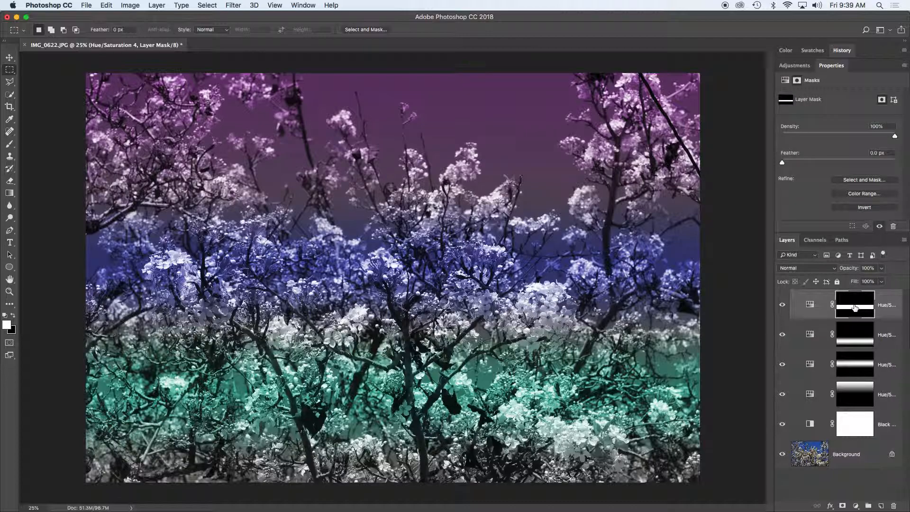
click(852, 227)
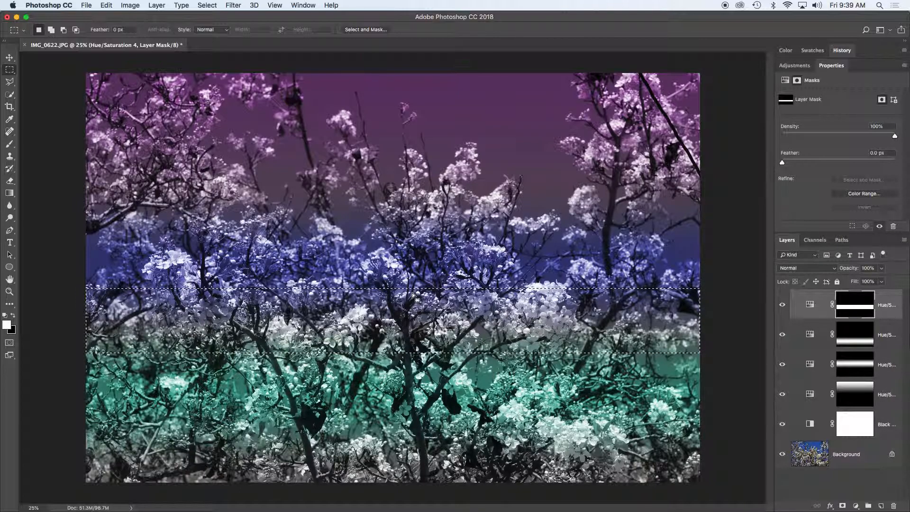
click(794, 65)
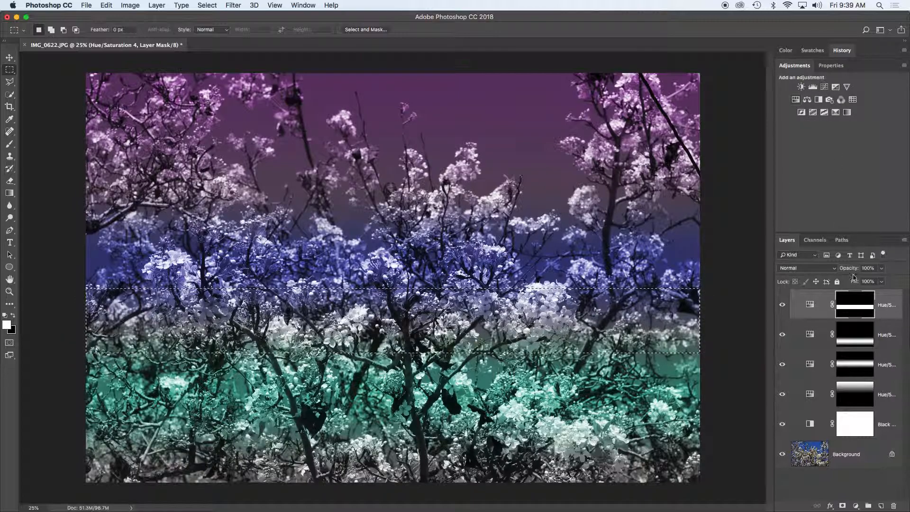
click(809, 306)
click(824, 179)
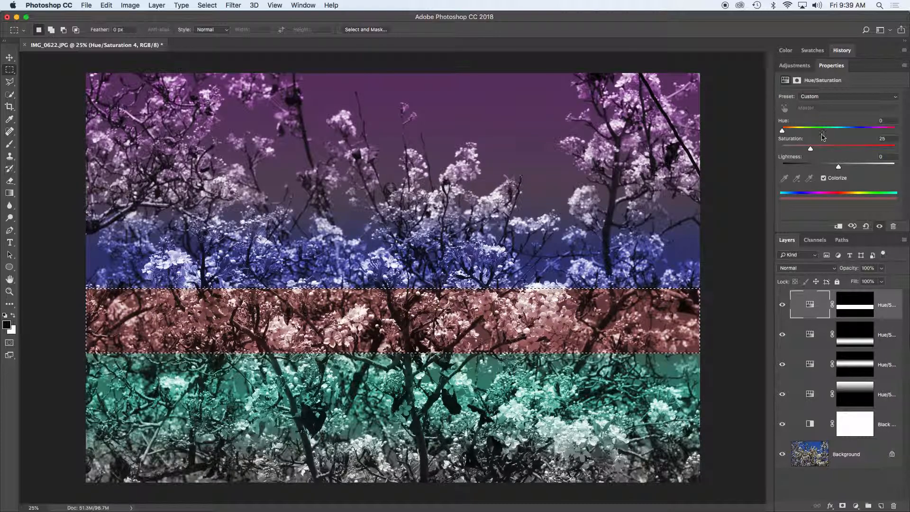
drag(833, 151, 853, 149)
drag(783, 131, 854, 149)
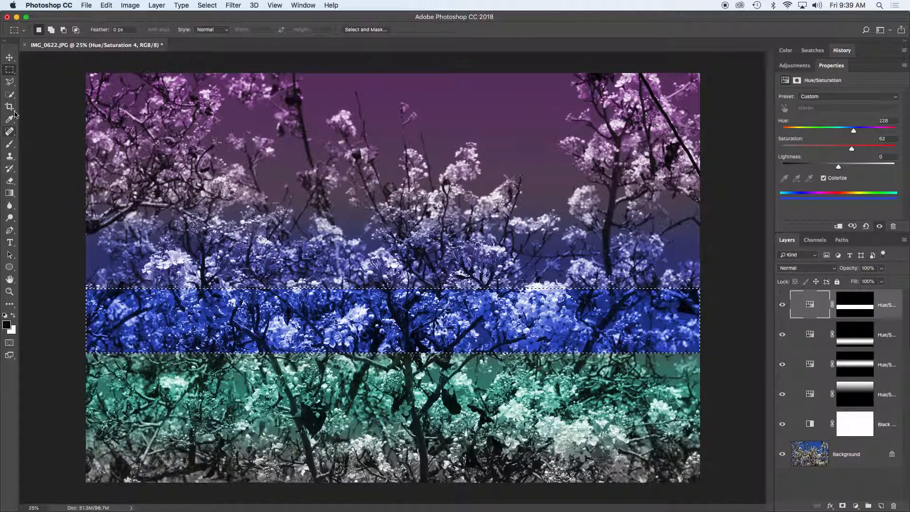
Clear the selection and redraw a vertical black-white-black gradient on the new layer's mask, blending the strip between the blue and teal bands.
key(g)
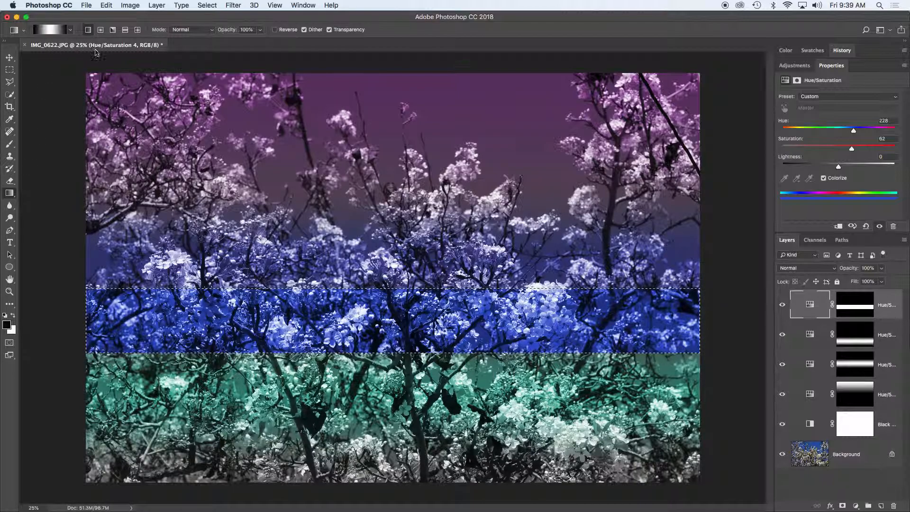
click(865, 302)
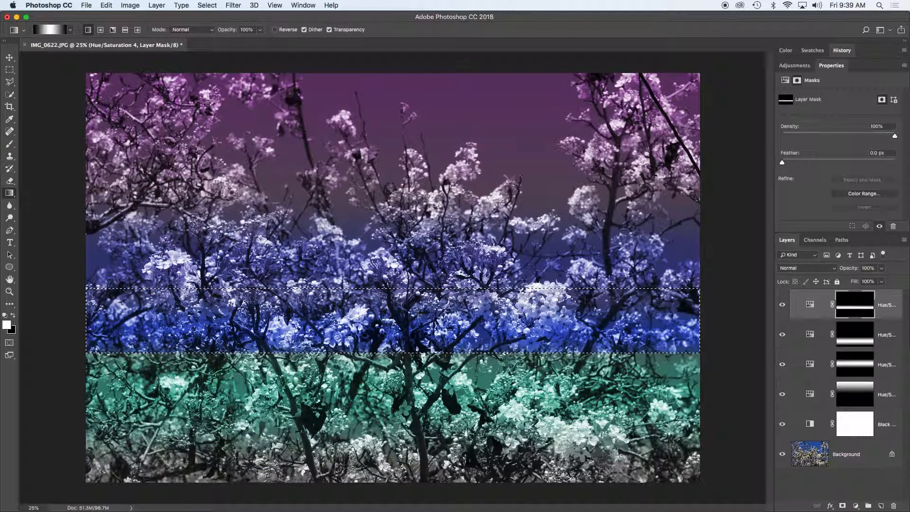
click(207, 5)
click(218, 29)
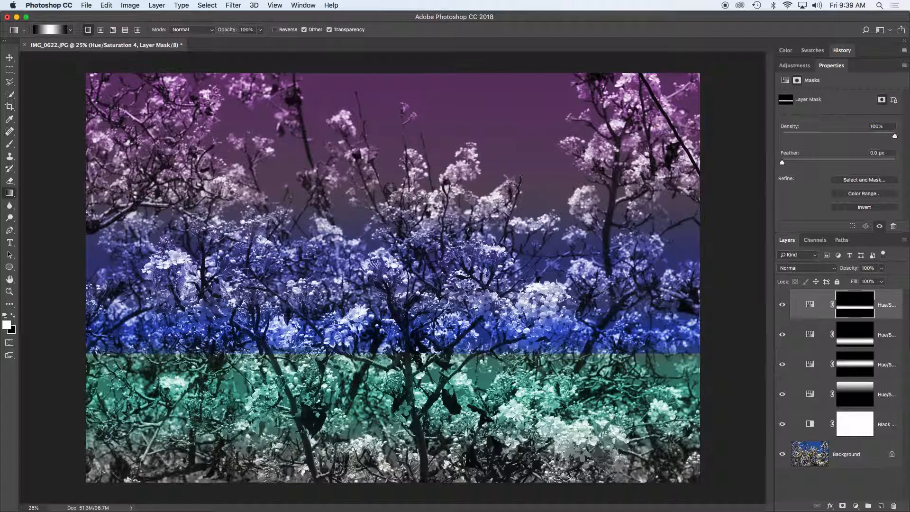
drag(411, 313, 414, 385)
drag(410, 294, 420, 376)
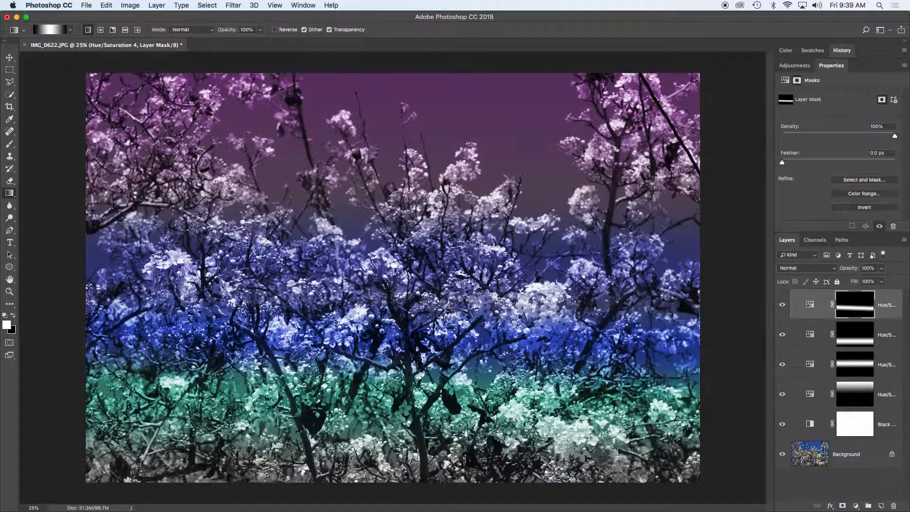
Rename the top Hue/Saturation adjustment layer as blue.
double_click(886, 306)
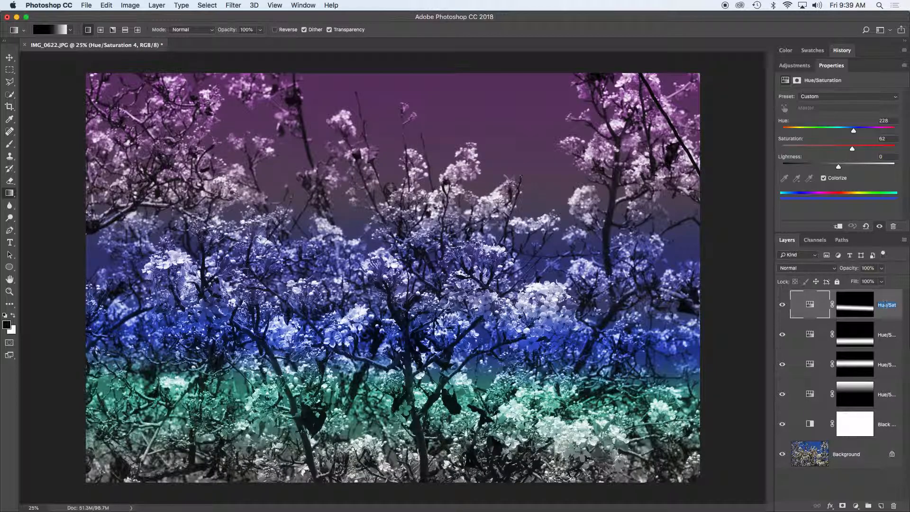
text(blue)
key(Return)
Toggle the second adjustment layer's visibility off and on to identify its teal band, and start renaming it with a name beginning with g.
click(891, 336)
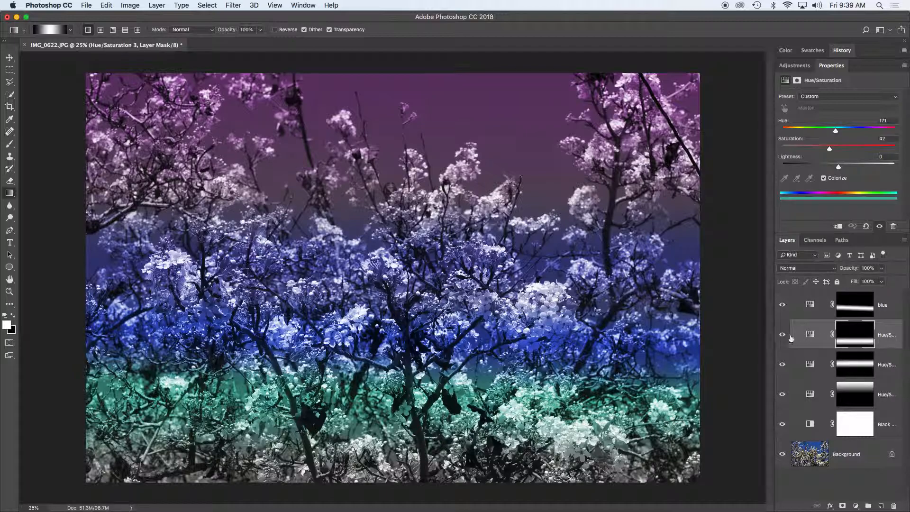
click(782, 334)
click(783, 335)
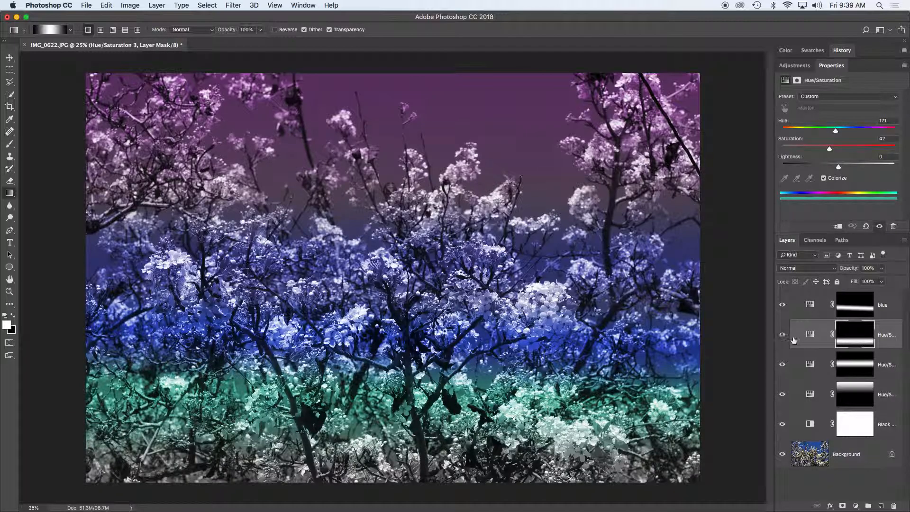
double_click(892, 336)
text(g)
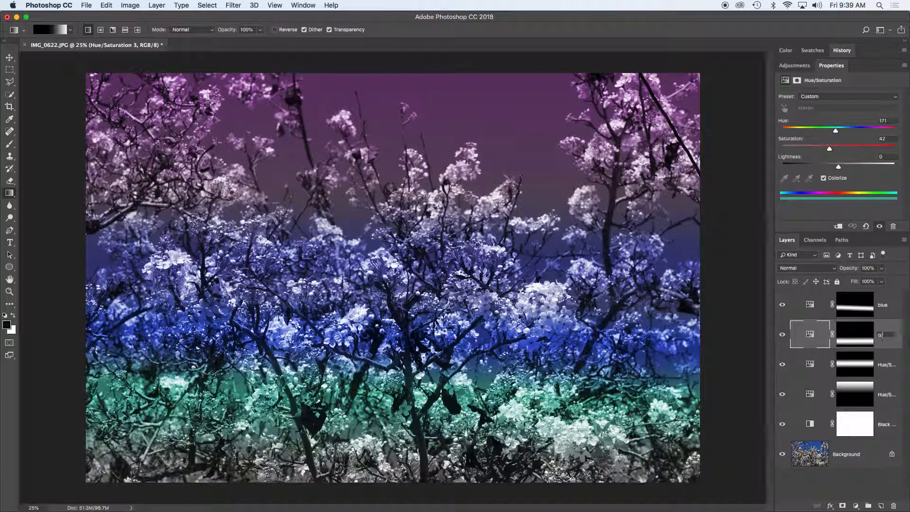